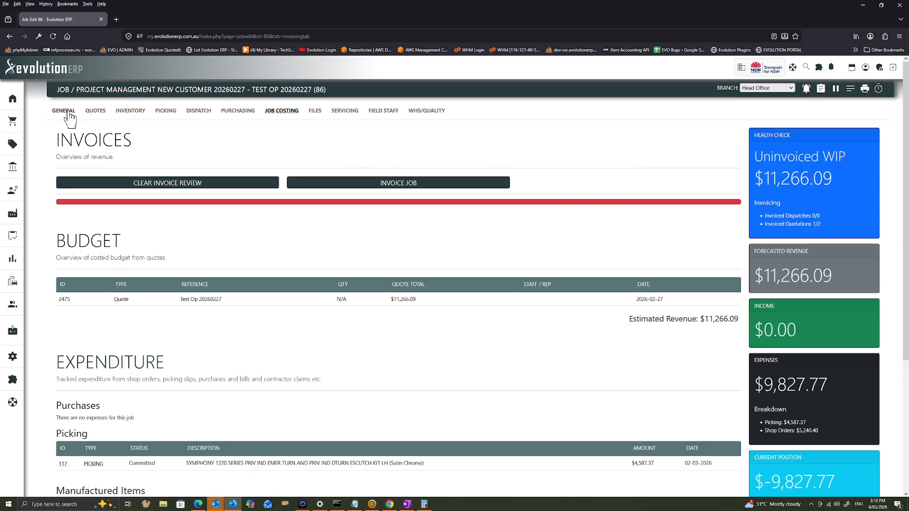
From the job's costing page, start invoicing the job as a text based deposit invoice
left_click(95, 112)
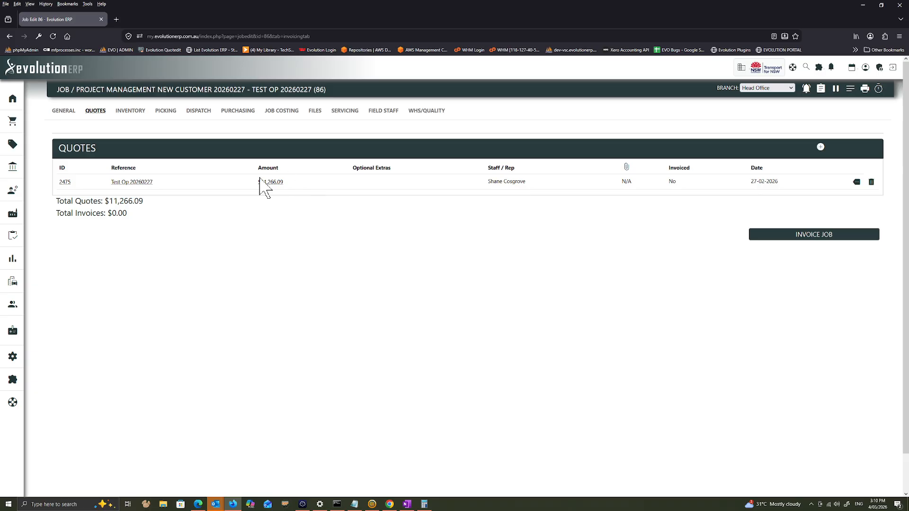
left_click(281, 110)
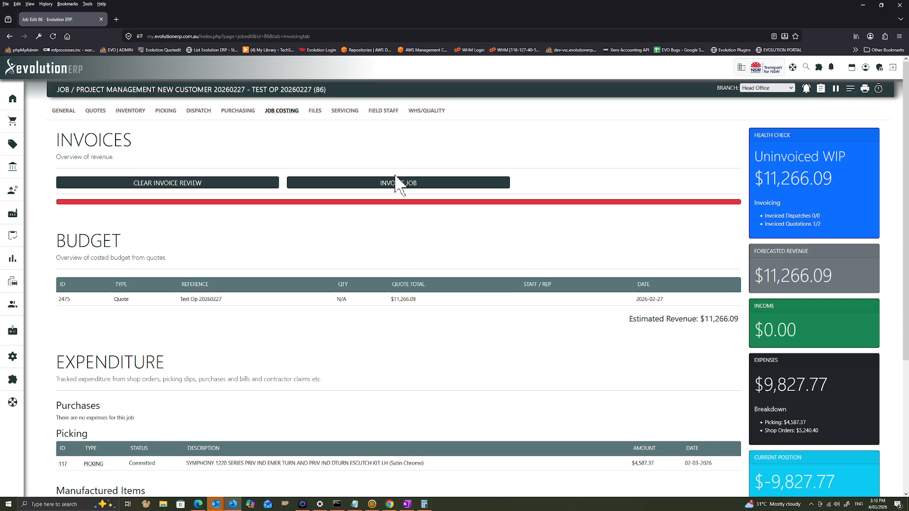
left_click(397, 183)
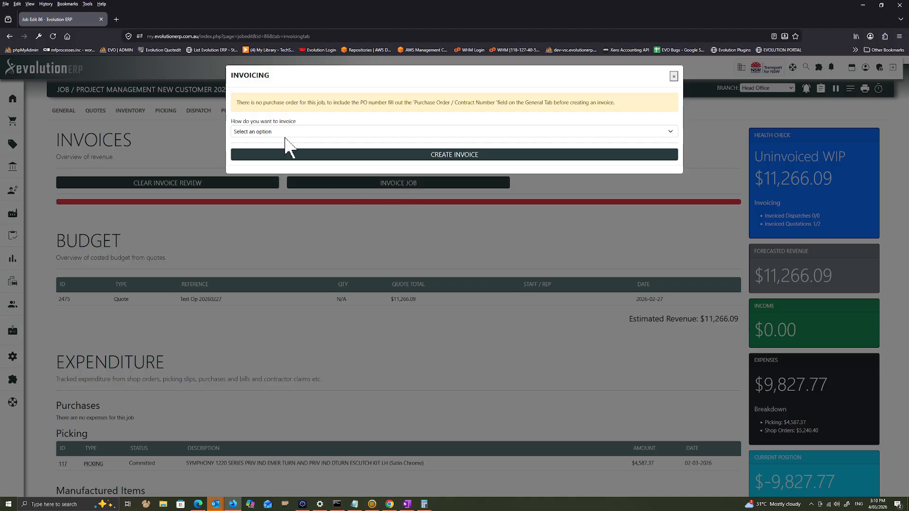
left_click(286, 135)
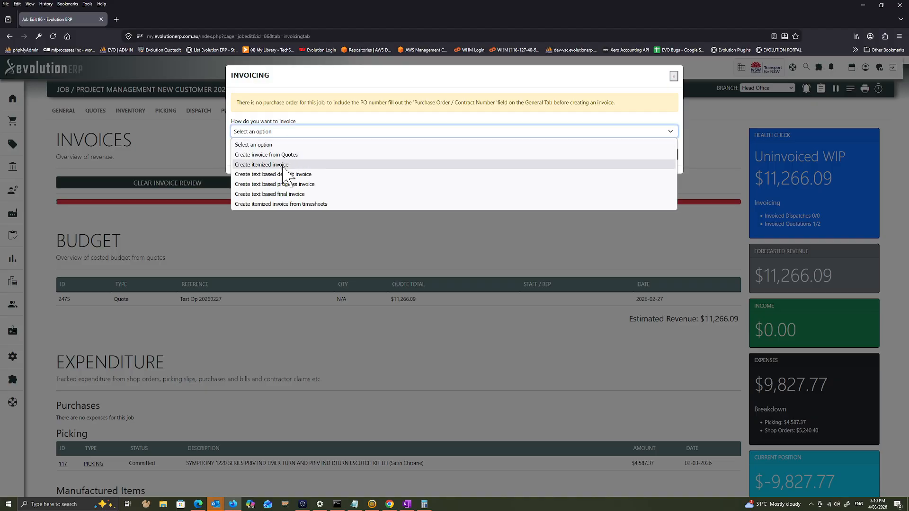
left_click(286, 165)
left_click(306, 133)
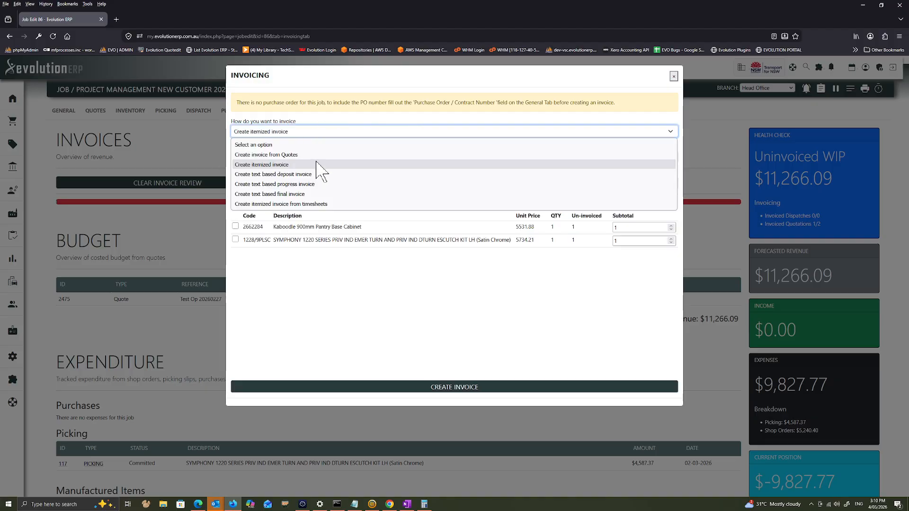
left_click(294, 174)
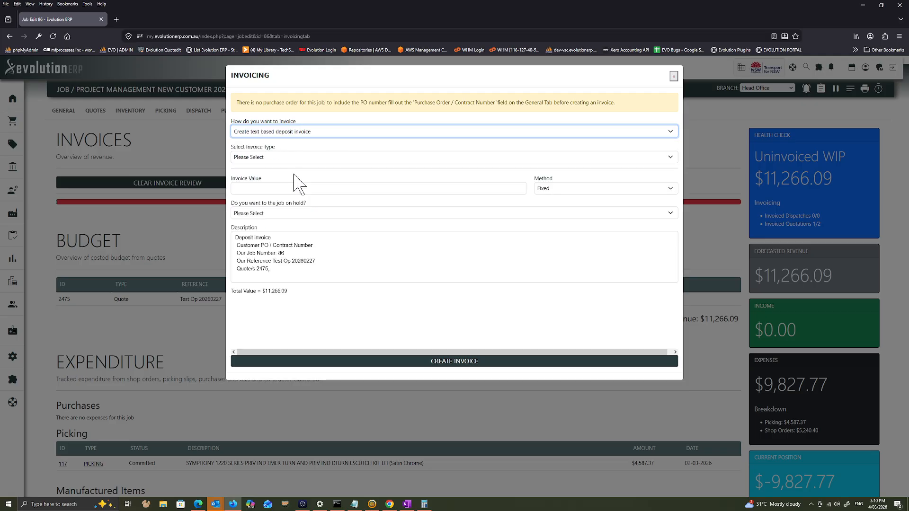
Set the invoice type to 2 - Construction and the invoice value to 25 with the Percentage method
left_click(275, 158)
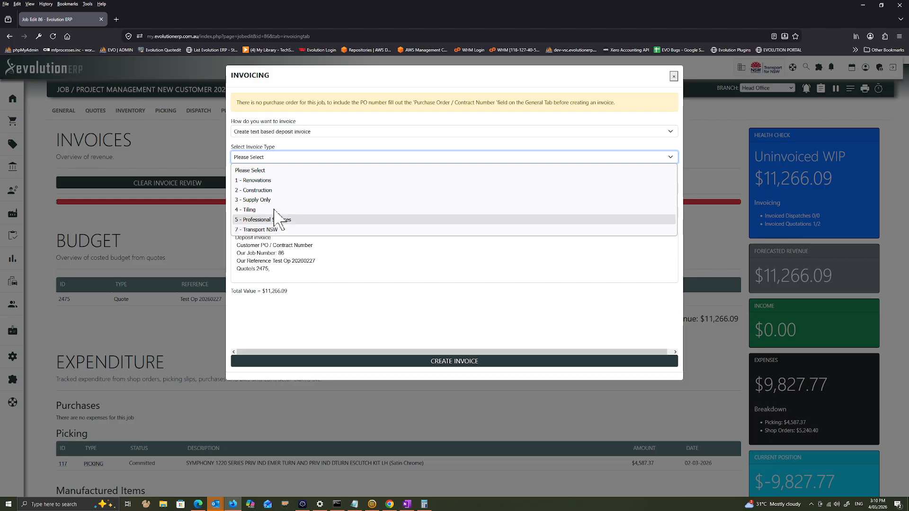
left_click(278, 191)
left_click(258, 189)
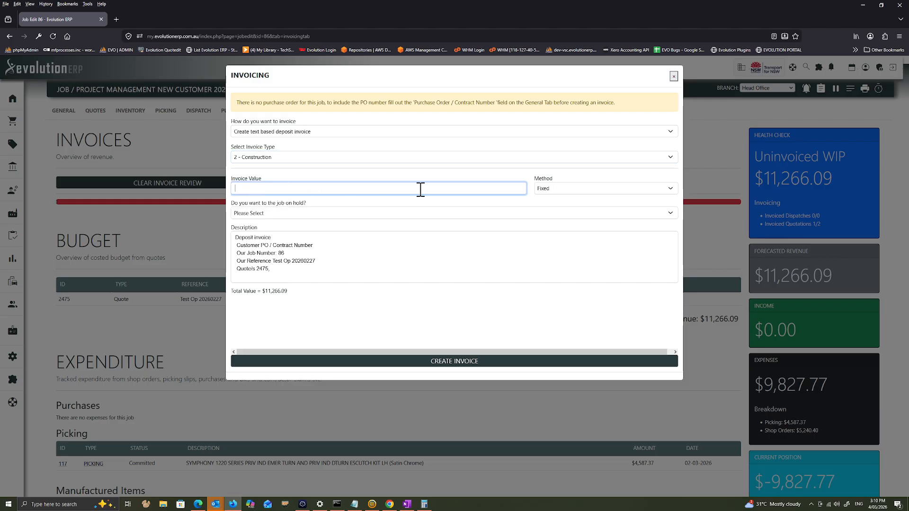
type("25")
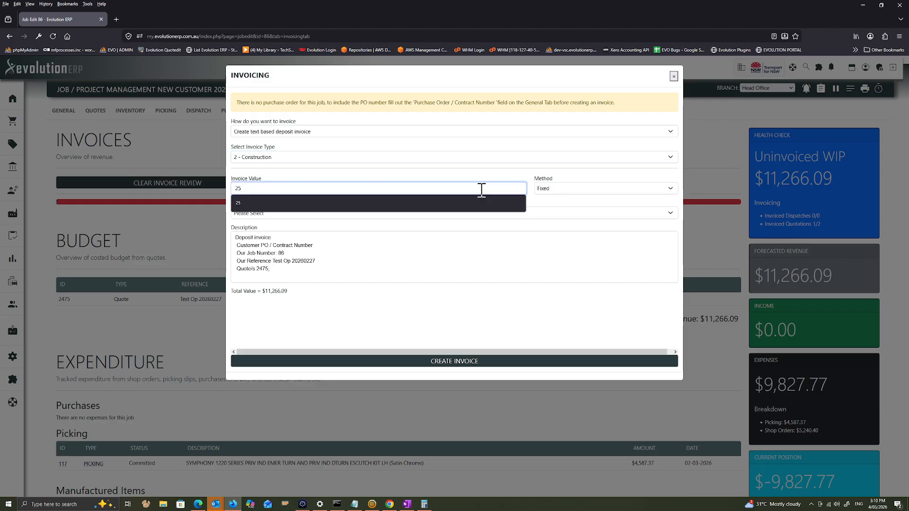
left_click(603, 189)
left_click(596, 213)
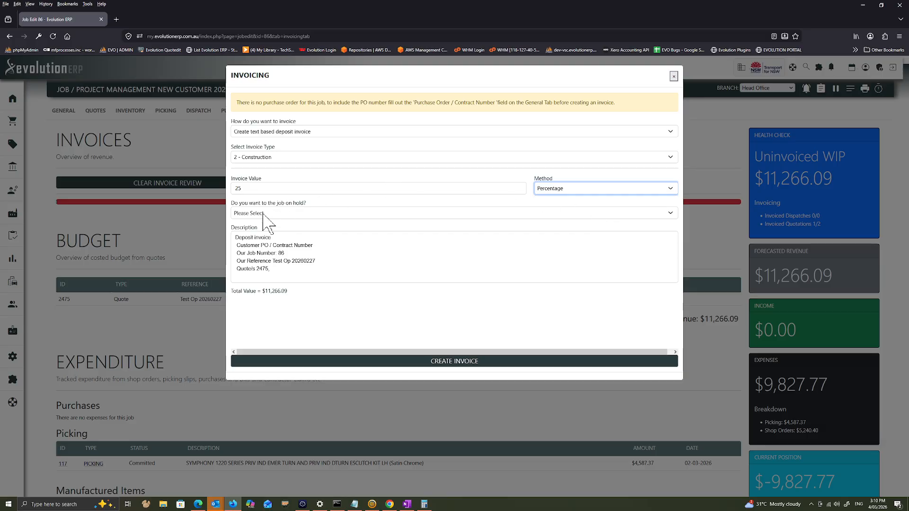
Choose to put the job on hold and create the deposit invoice
left_click(264, 214)
left_click(266, 235)
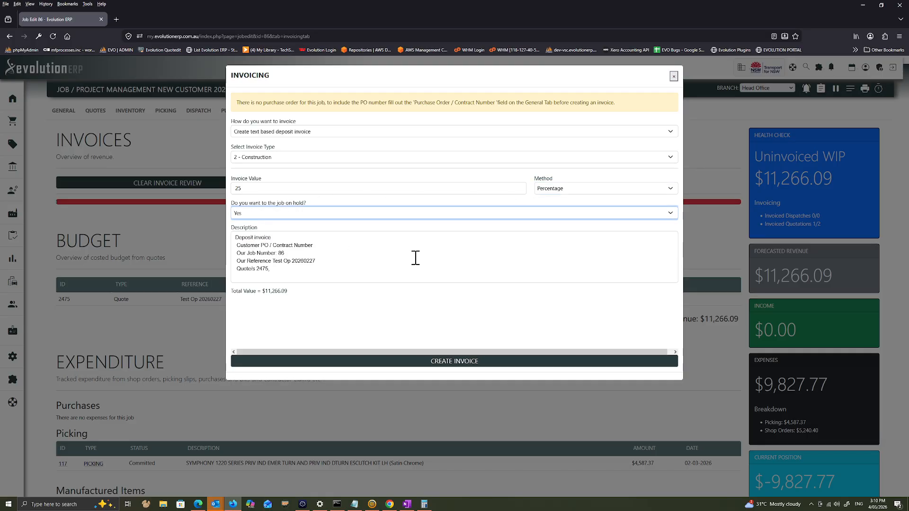
left_click_drag(280, 276, 344, 264)
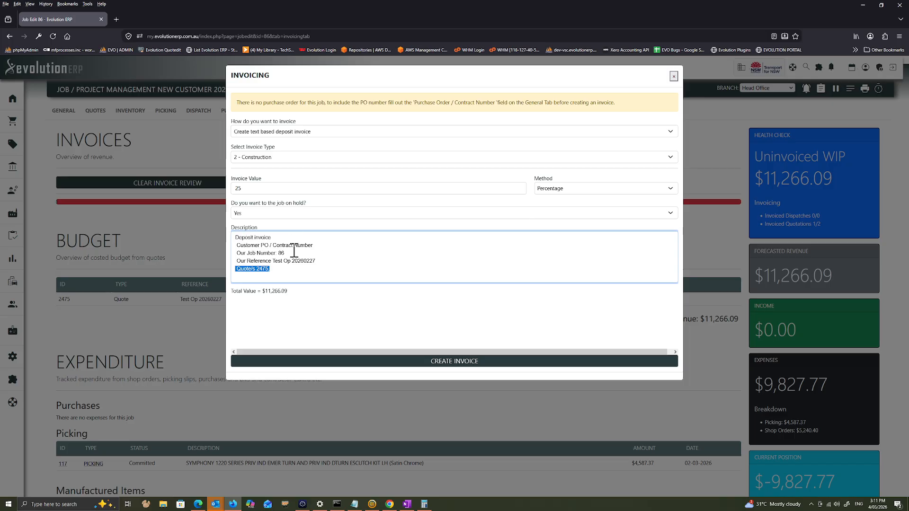
left_click(452, 364)
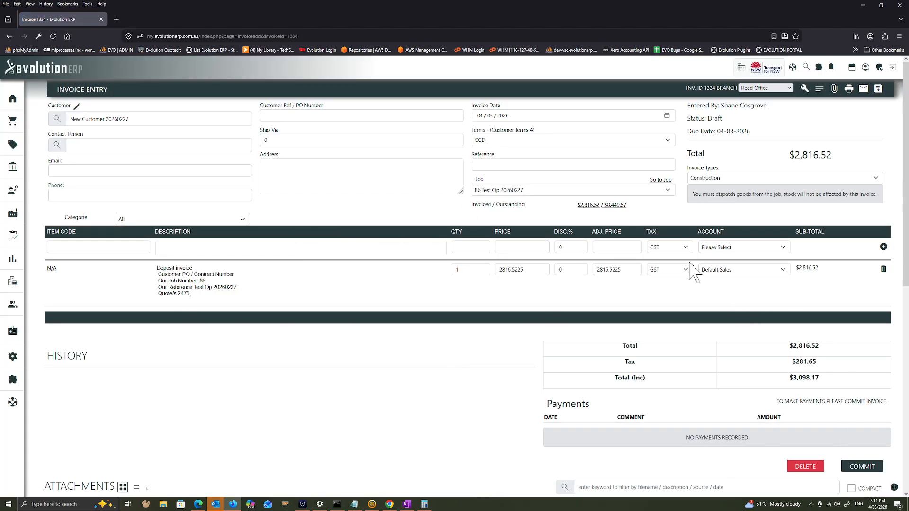
Select the customer's contact person, enter Test Dep Invoice as Customer Ref / PO Number, save and commit the invoice
left_click(146, 146)
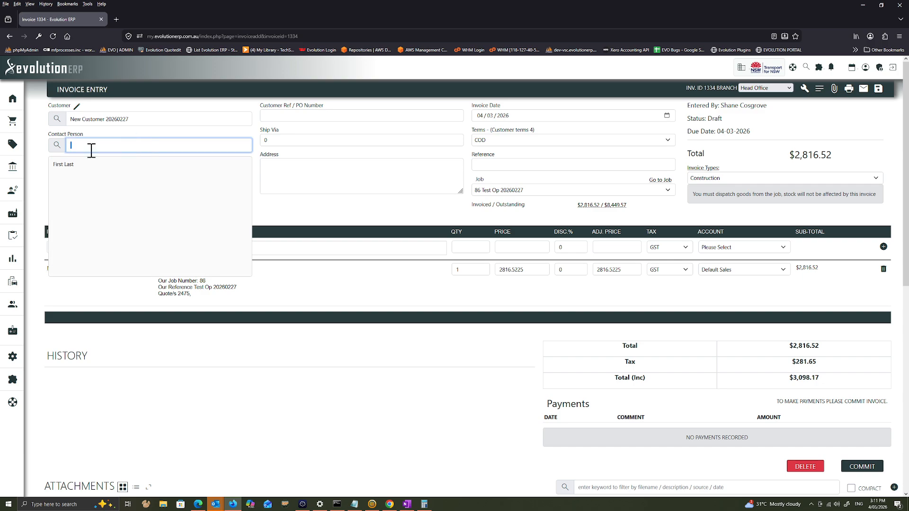
left_click(75, 164)
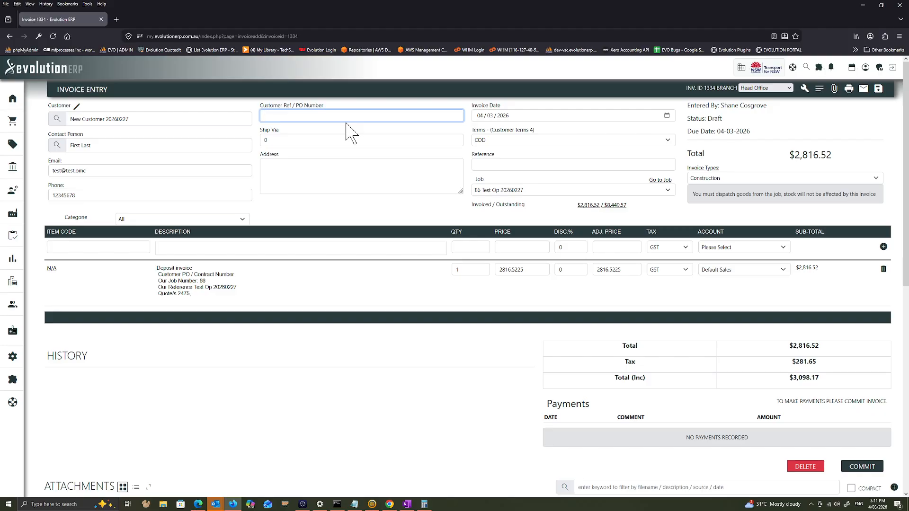
type("Test Dep Invoice")
left_click(878, 95)
left_click(874, 470)
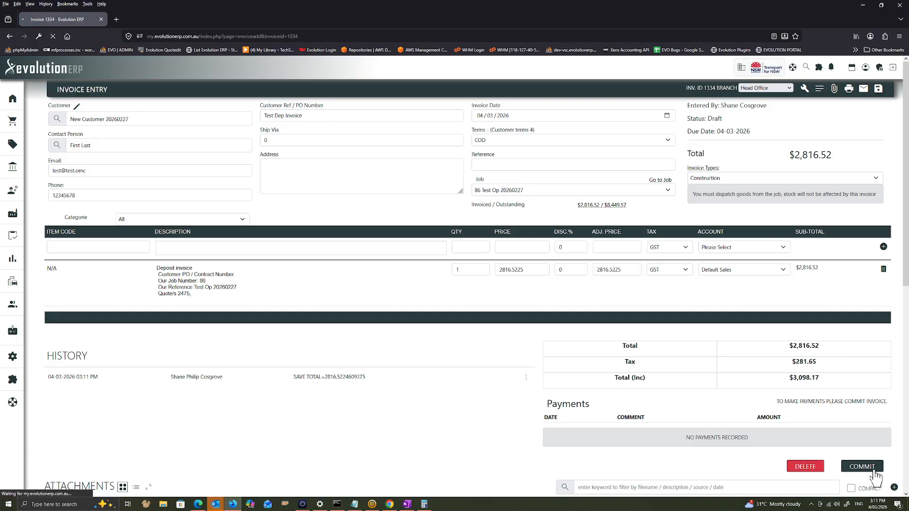
Send the committed invoice to Xero for the Demo Company (AU) organisation
left_click(819, 89)
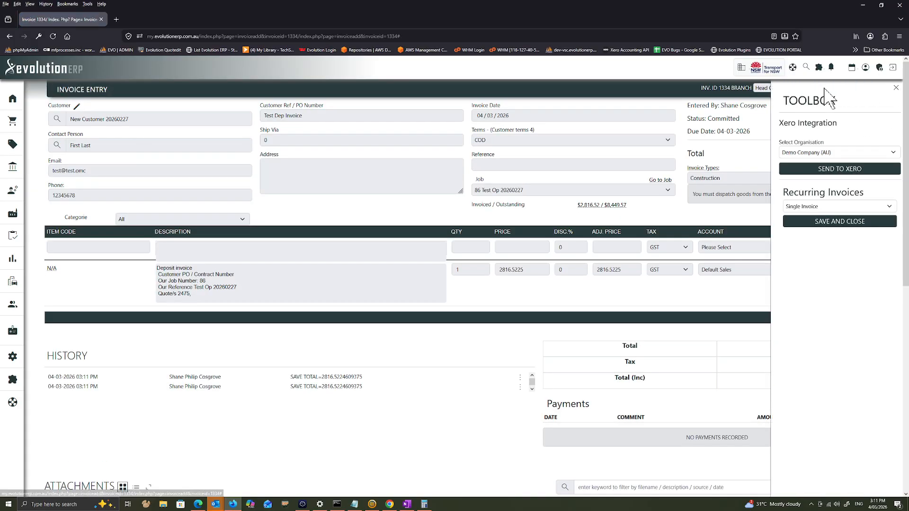
left_click(781, 171)
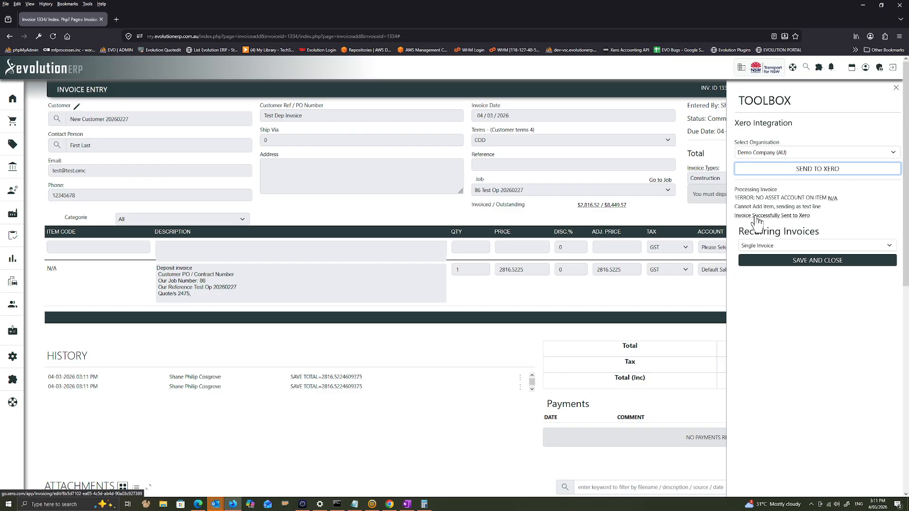
left_click(532, 277)
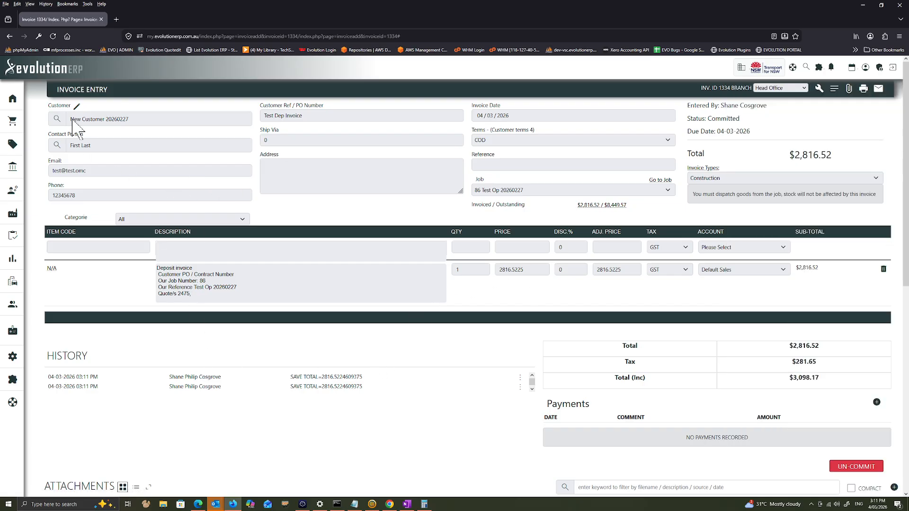
Go back to the job's costing page and start a text based progress invoice
left_click(668, 184)
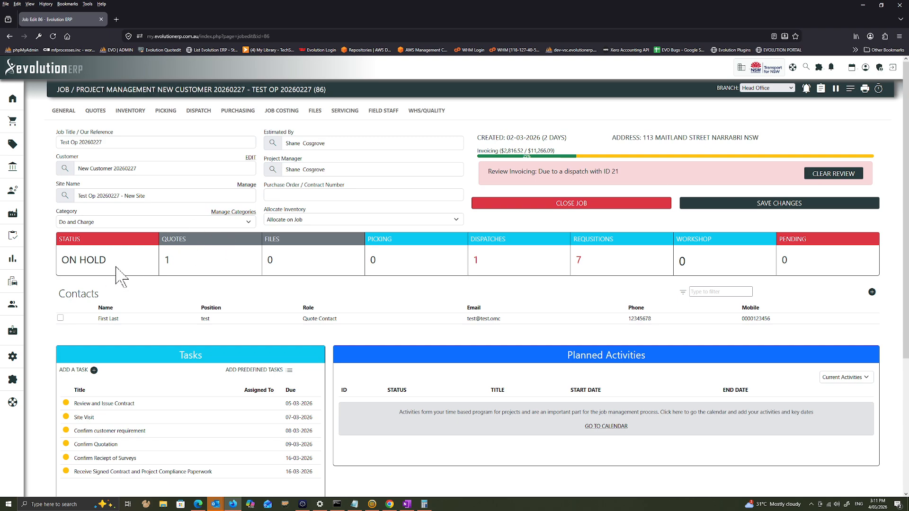
left_click(282, 111)
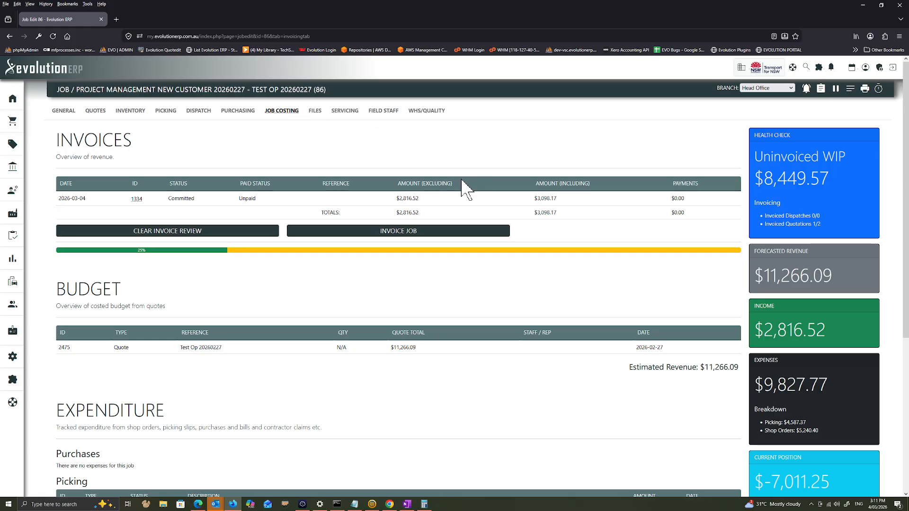
left_click(391, 240)
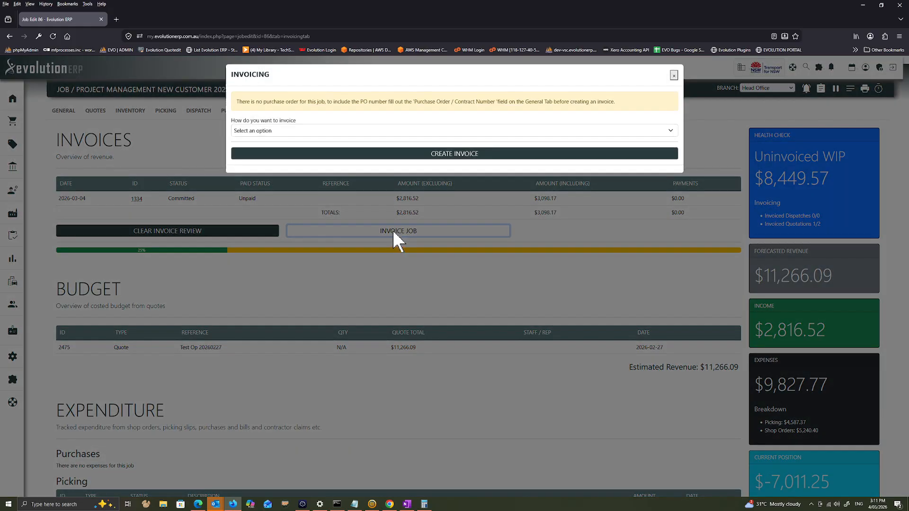
left_click(277, 135)
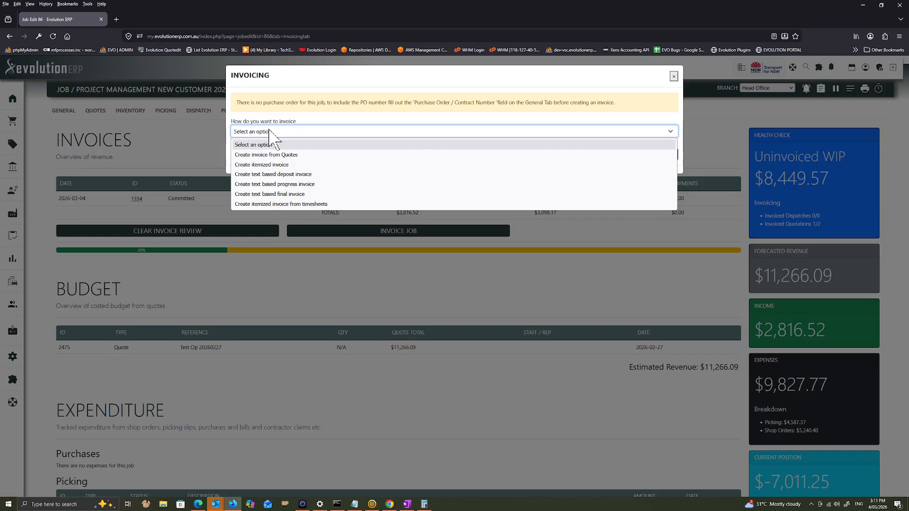
left_click(327, 184)
Set the invoice type to 2 - Construction and the invoice value to 50 with the Percentage method
left_click(275, 157)
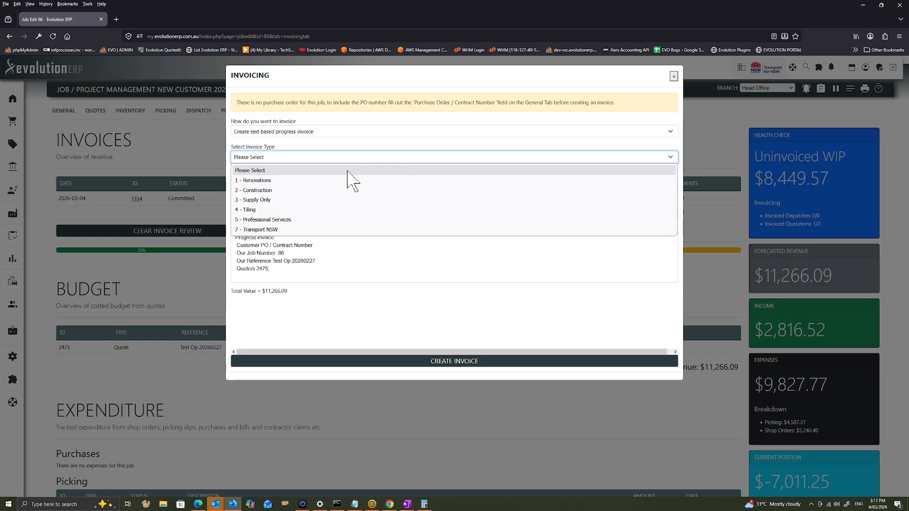
left_click(311, 190)
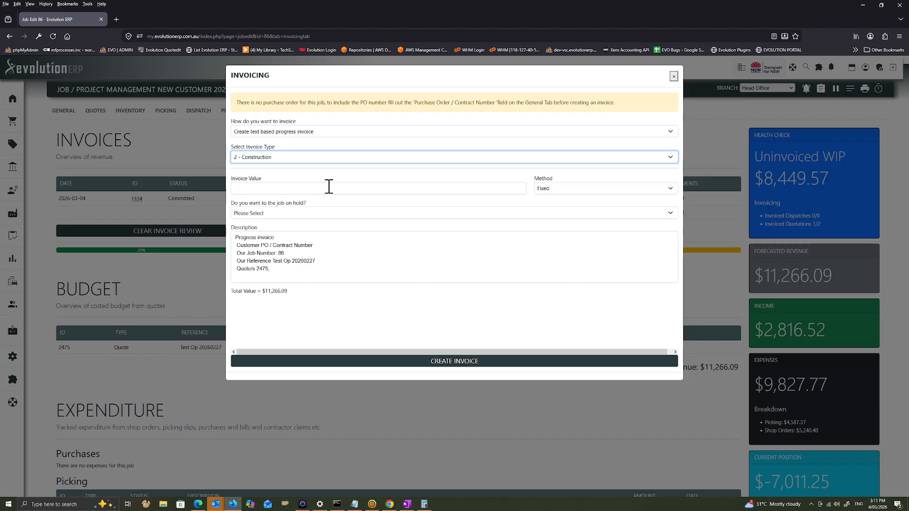
left_click(349, 189)
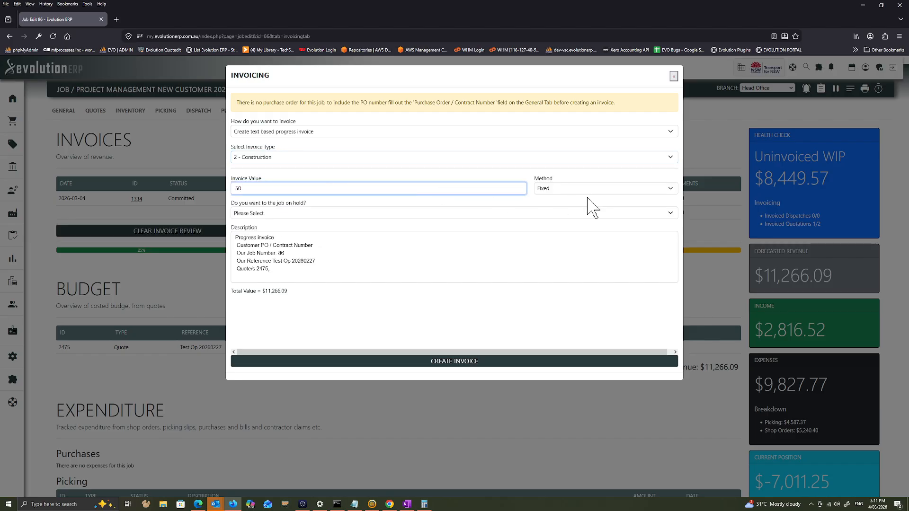
left_click(589, 191)
left_click(588, 215)
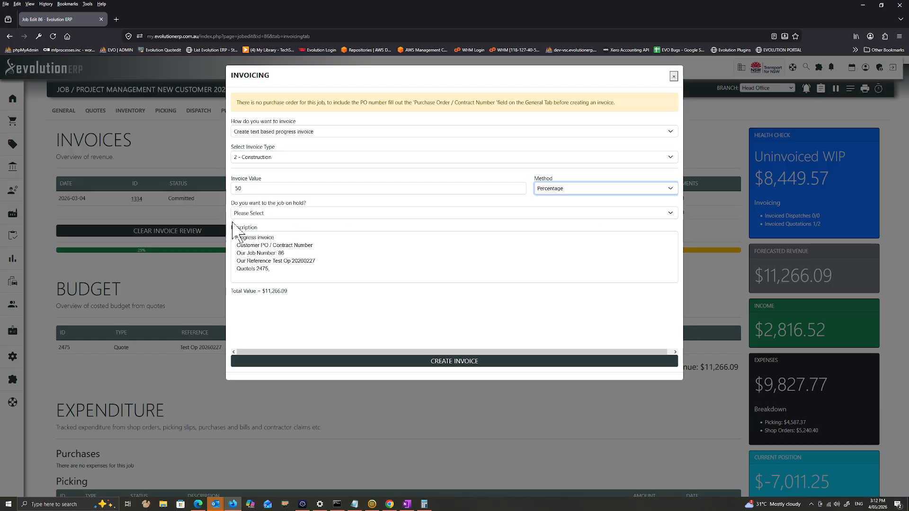
Choose not to put the job on hold and create the progress invoice
left_click(289, 213)
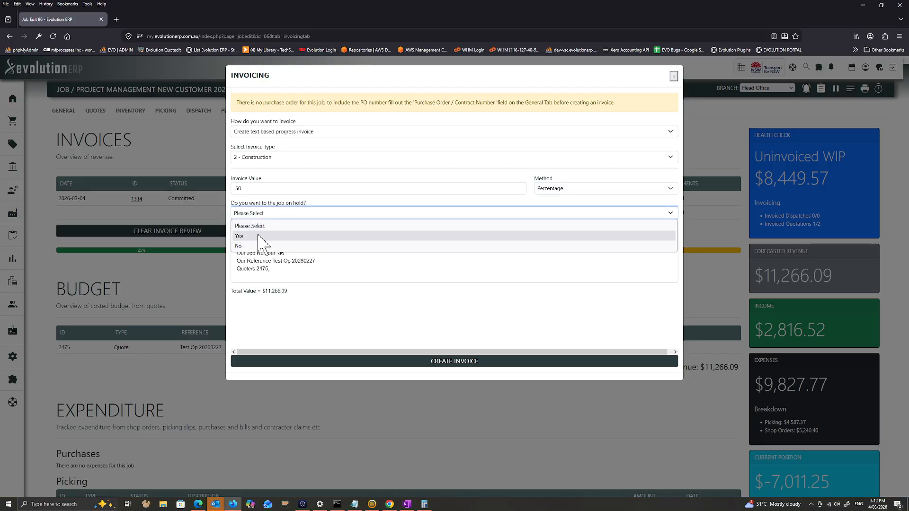
left_click(262, 246)
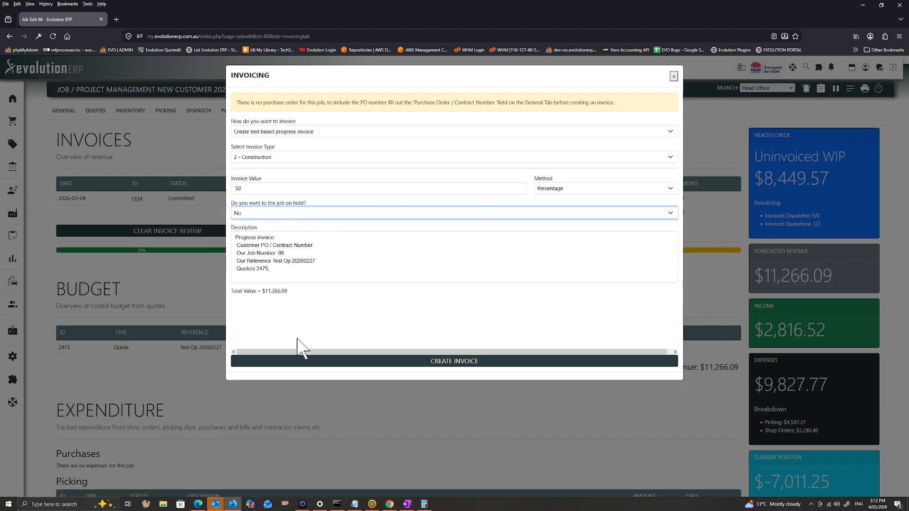
left_click(474, 363)
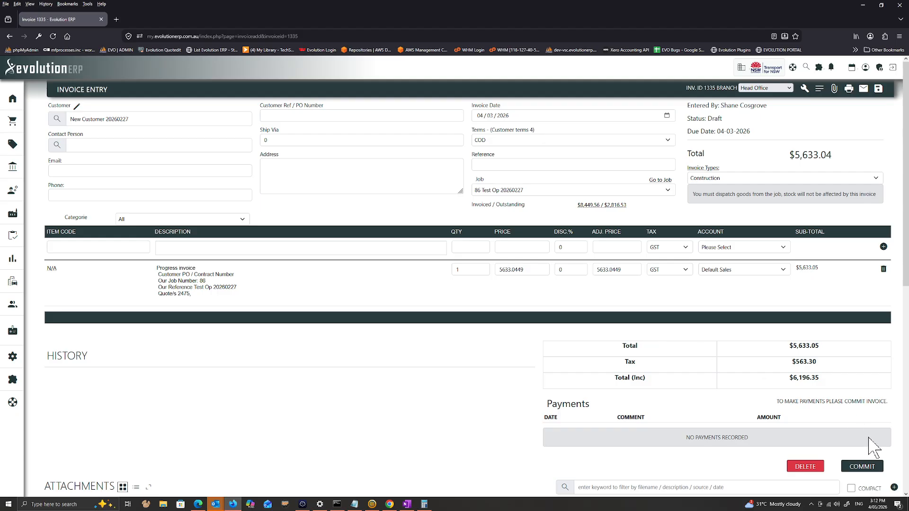
Select the customer's contact person and commit the progress invoice
left_click(104, 144)
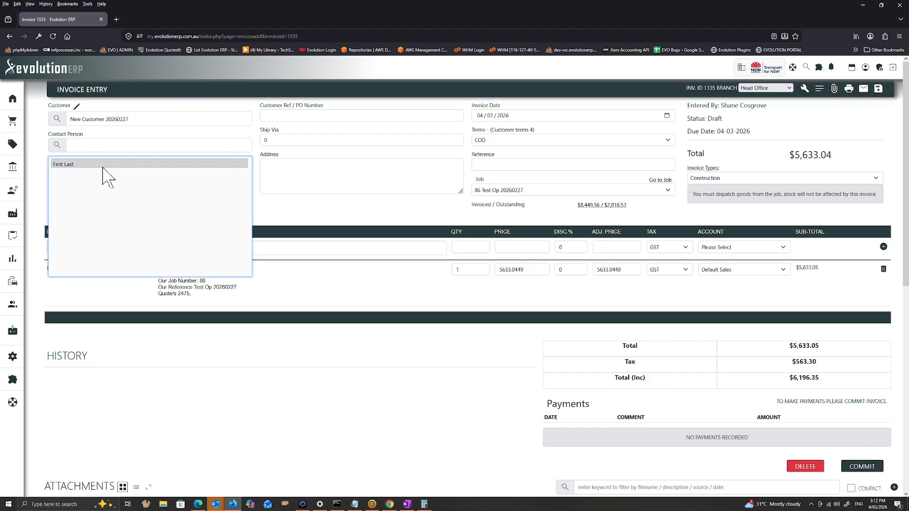
left_click(106, 176)
left_click(872, 467)
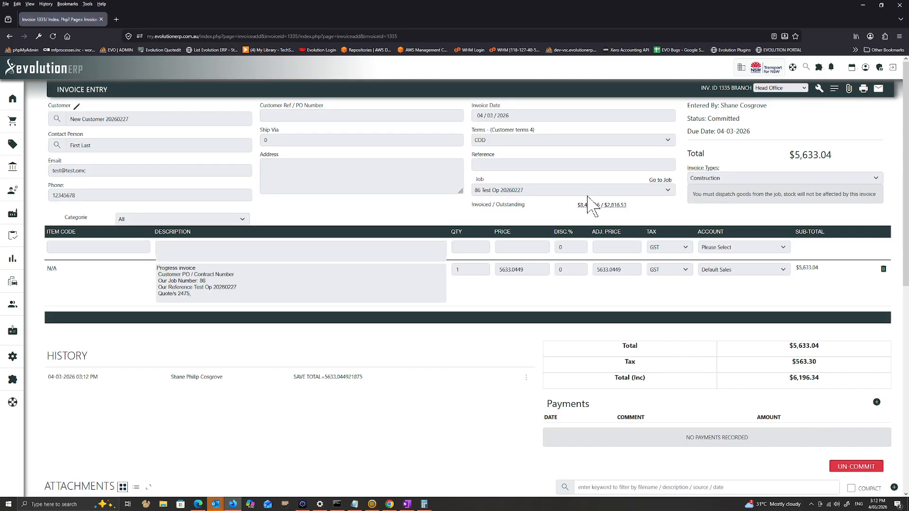
Return to the job's costing page and start a text based final invoice
left_click(661, 181)
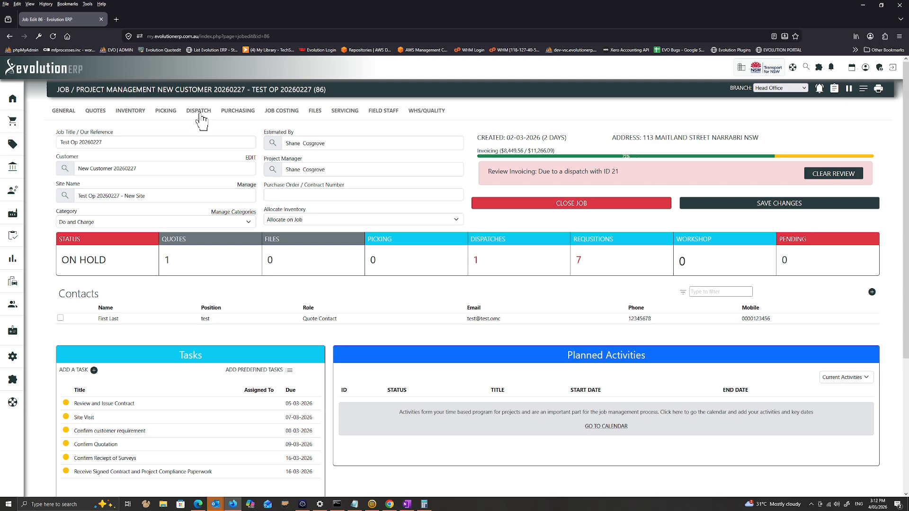
left_click(281, 111)
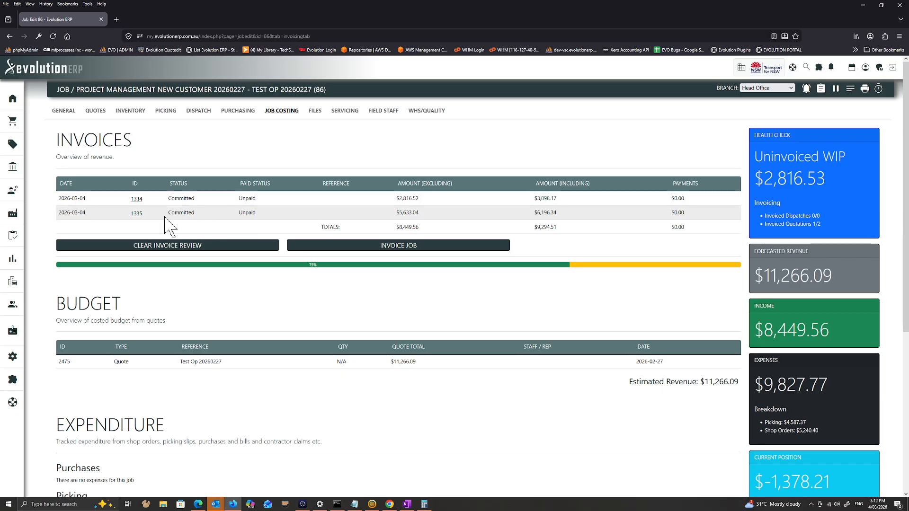
left_click(379, 246)
left_click(279, 132)
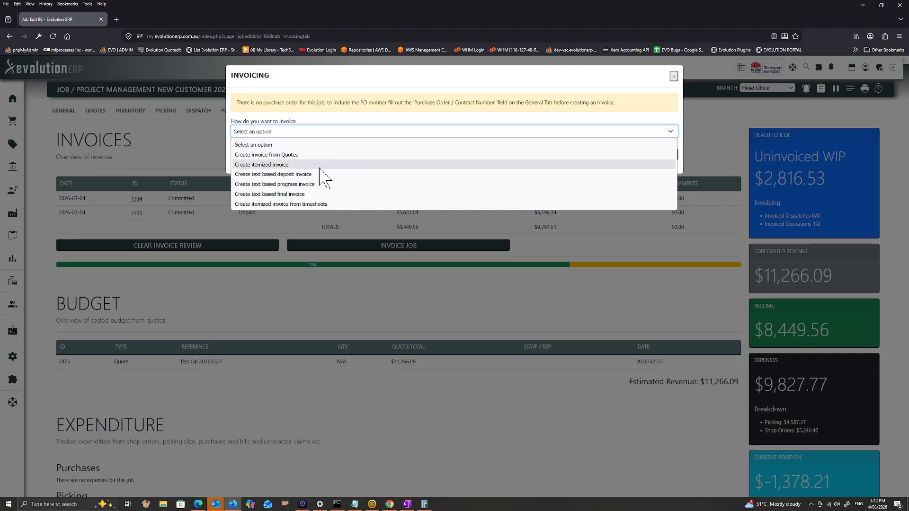
left_click(308, 194)
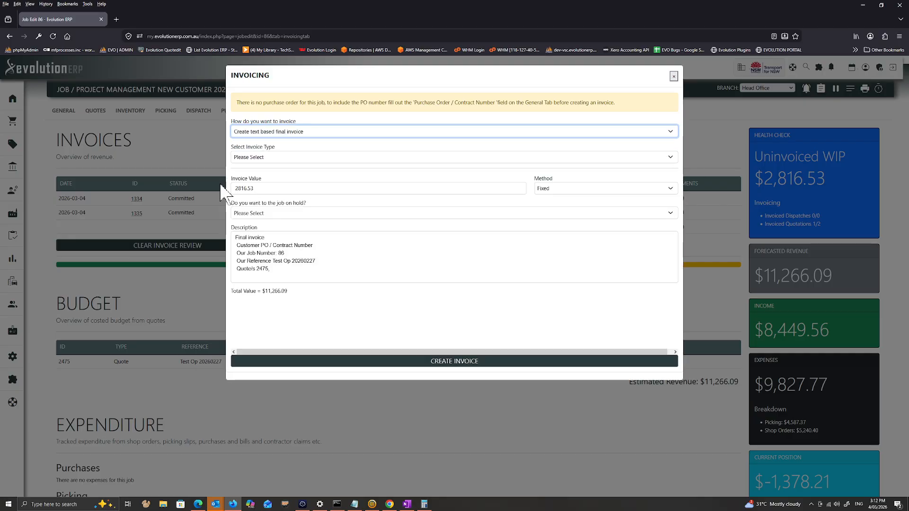
Create the final invoice as type 2 - Construction, choosing not to put the job on hold
left_click(256, 160)
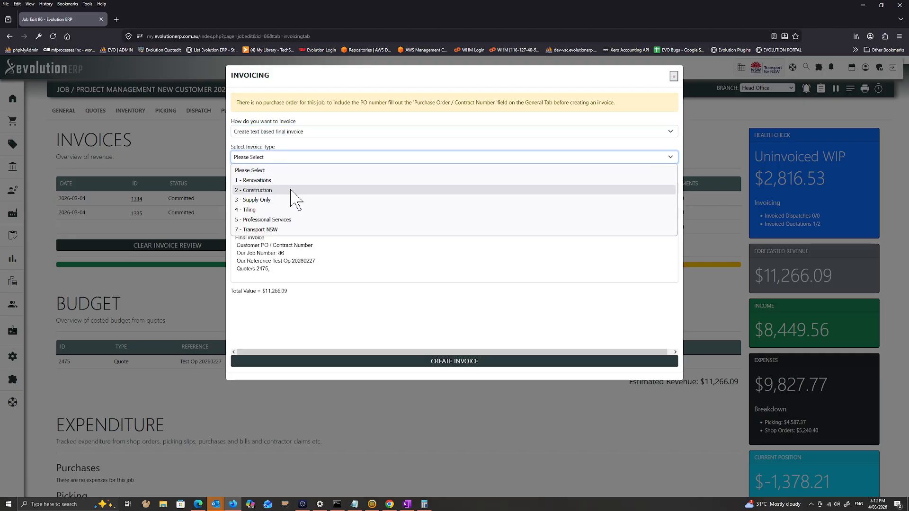
left_click(291, 189)
left_click_drag(243, 237, 396, 248)
left_click(282, 216)
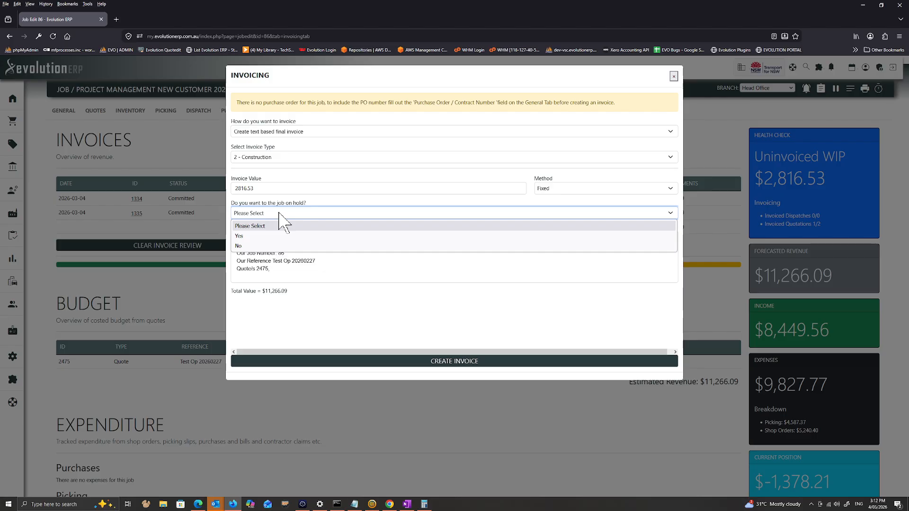
left_click(291, 246)
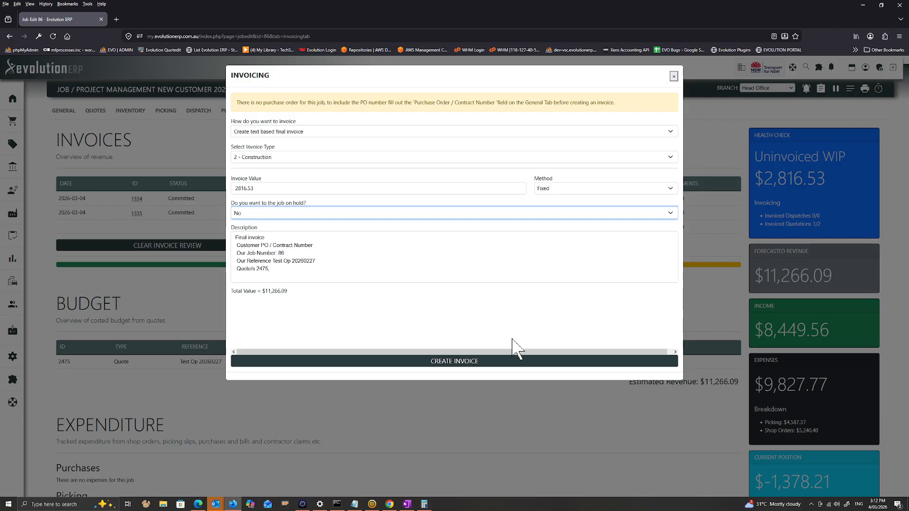
left_click(495, 363)
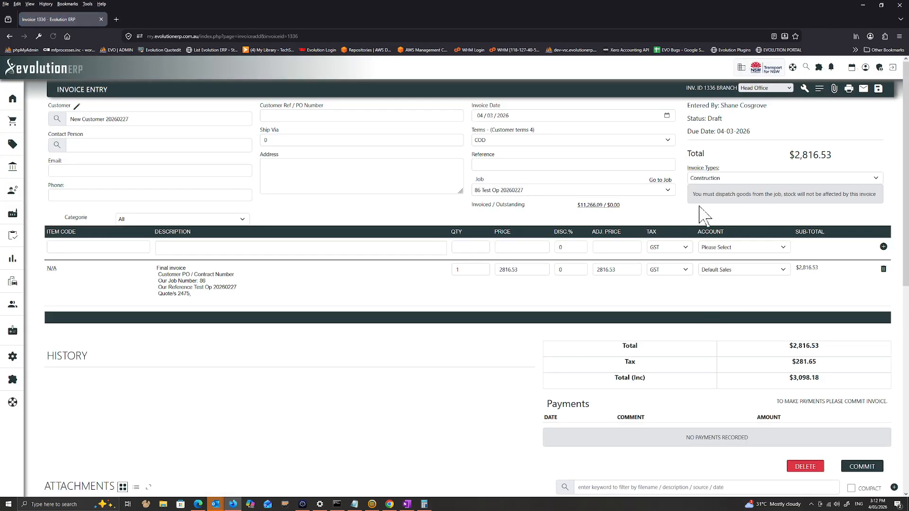
Return to the job's costing page and compare the invoice totals with the forecasted revenue
left_click(660, 181)
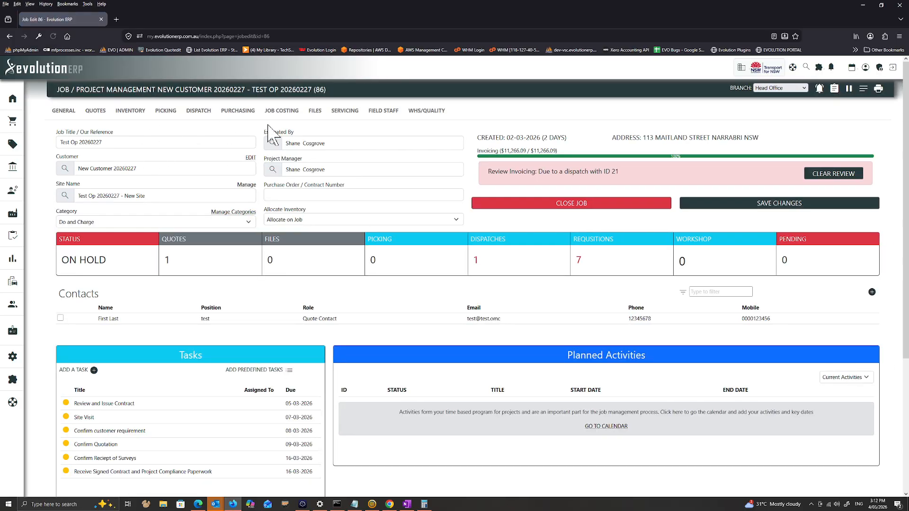
left_click(276, 113)
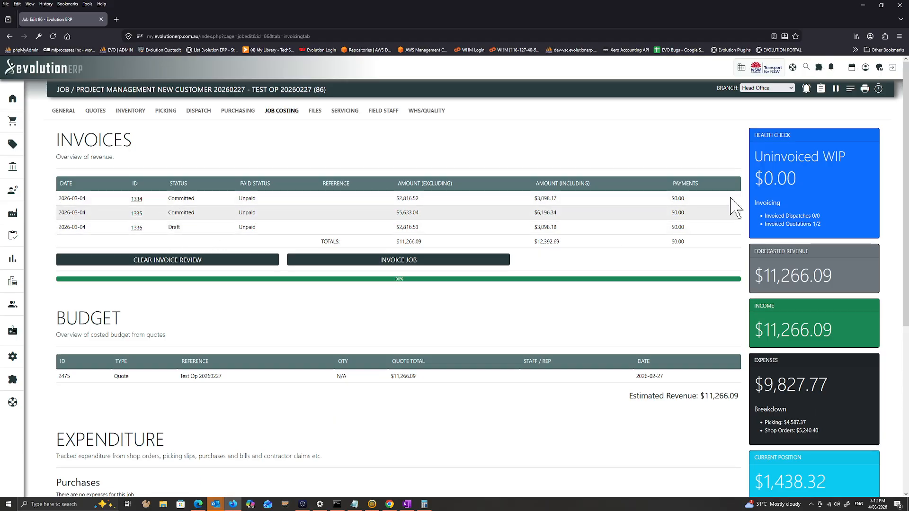
left_click_drag(765, 276, 842, 277)
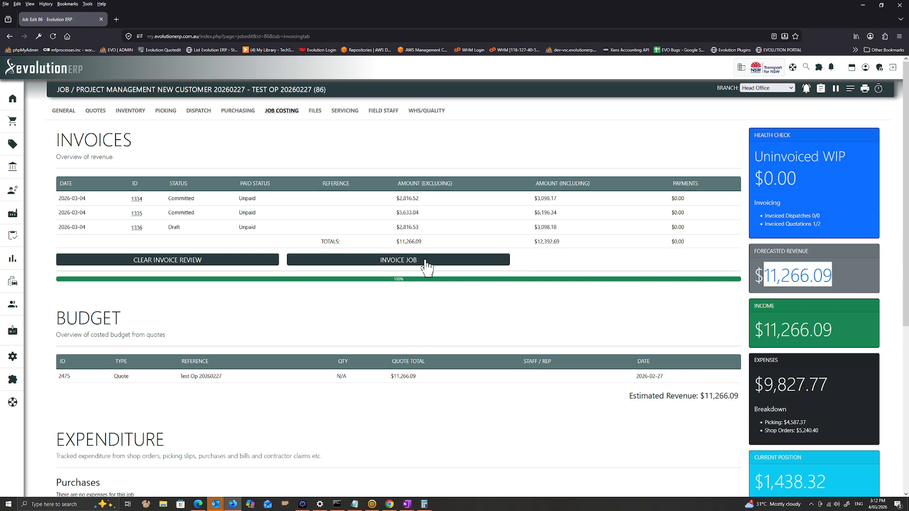
left_click_drag(397, 242, 447, 247)
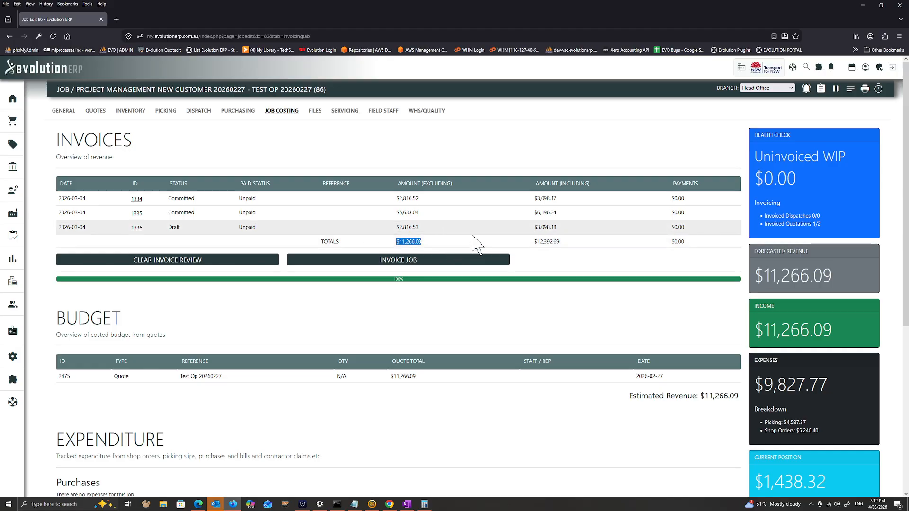
Change the 1228/9PLSC inventory item's quantity to 5 with reason Additional item requested by customer, and save it
left_click(132, 113)
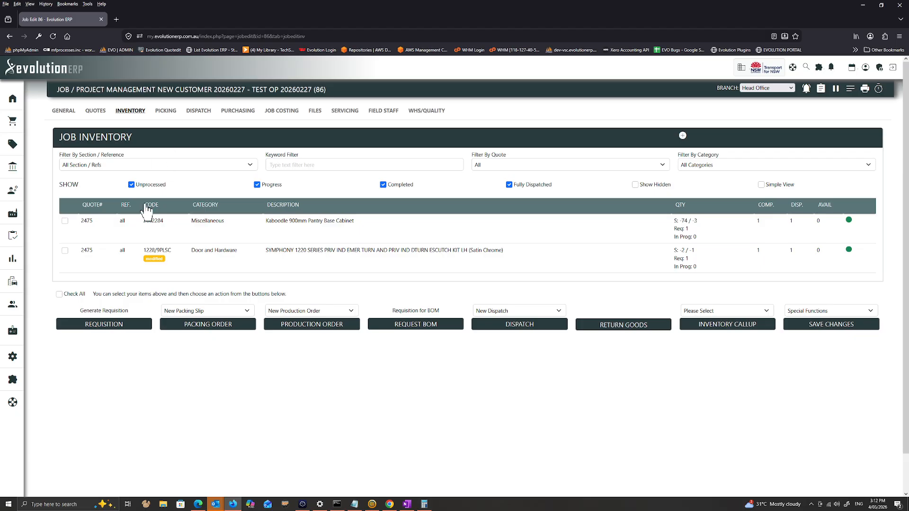
left_click(214, 250)
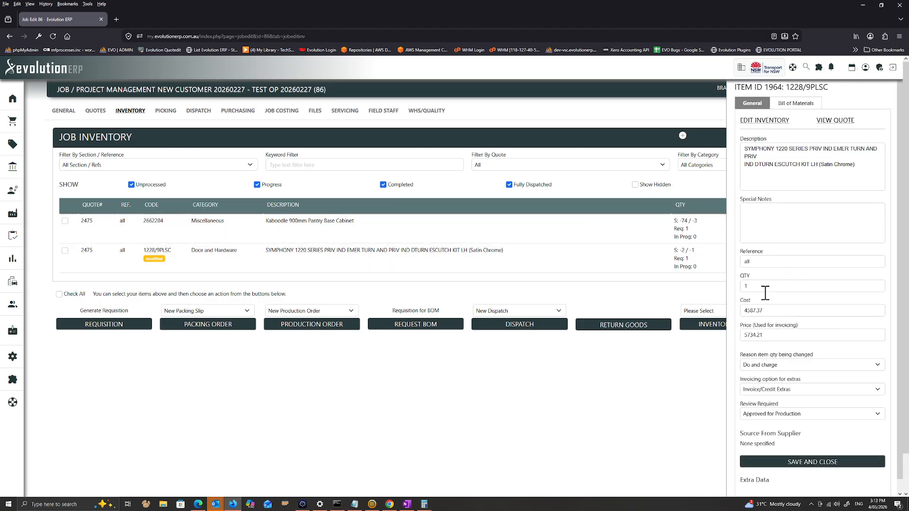
double_click(765, 288)
type("5")
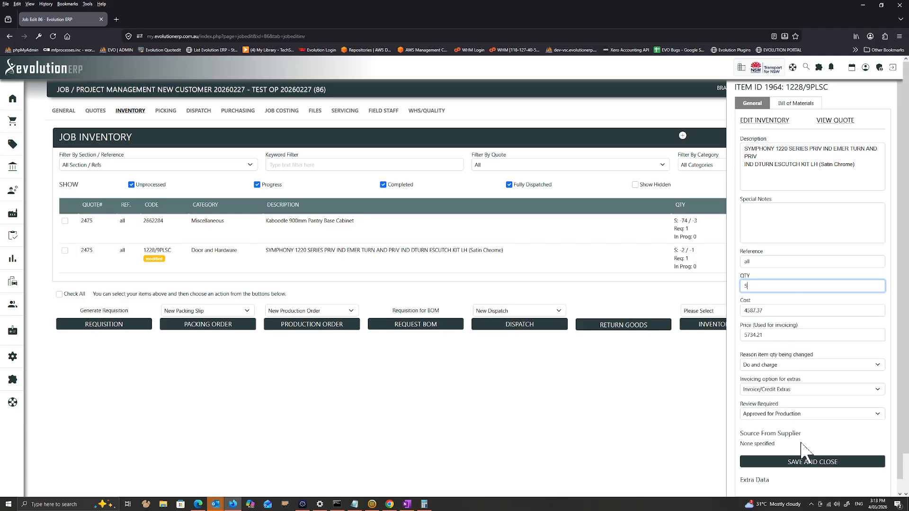
left_click(769, 366)
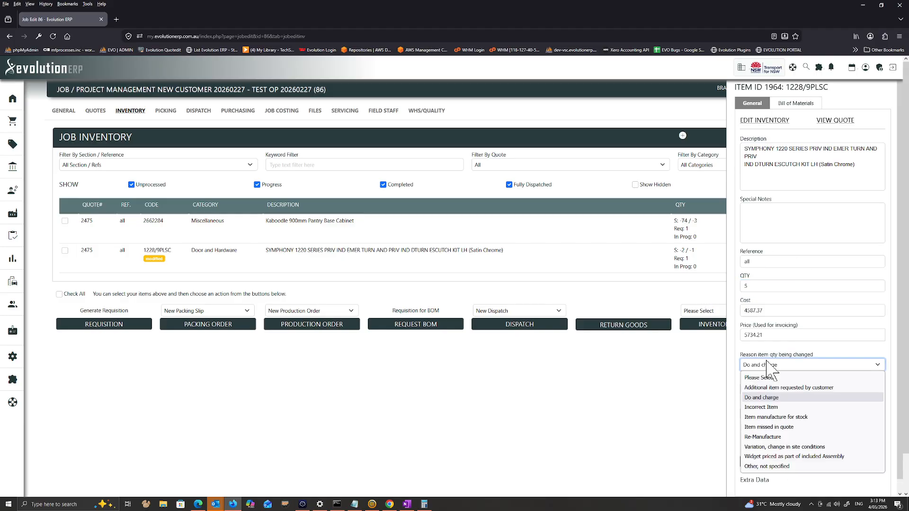
left_click(789, 388)
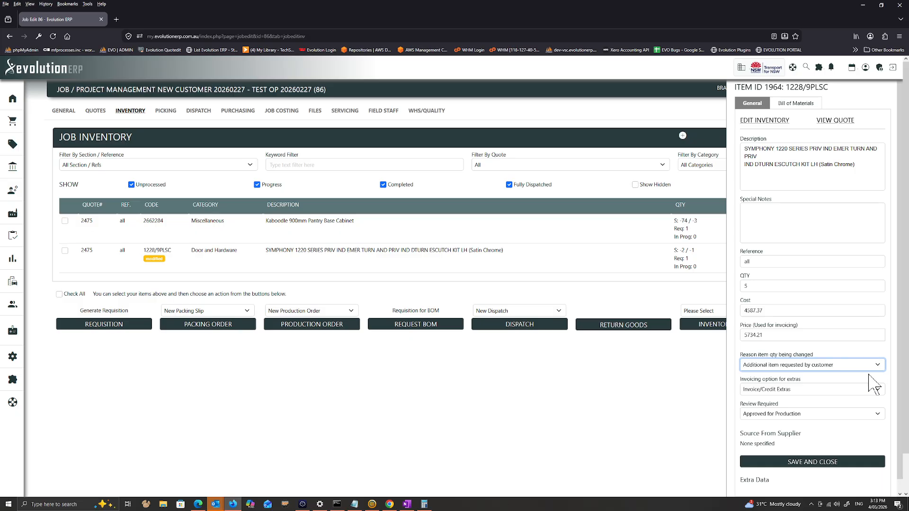
left_click(793, 466)
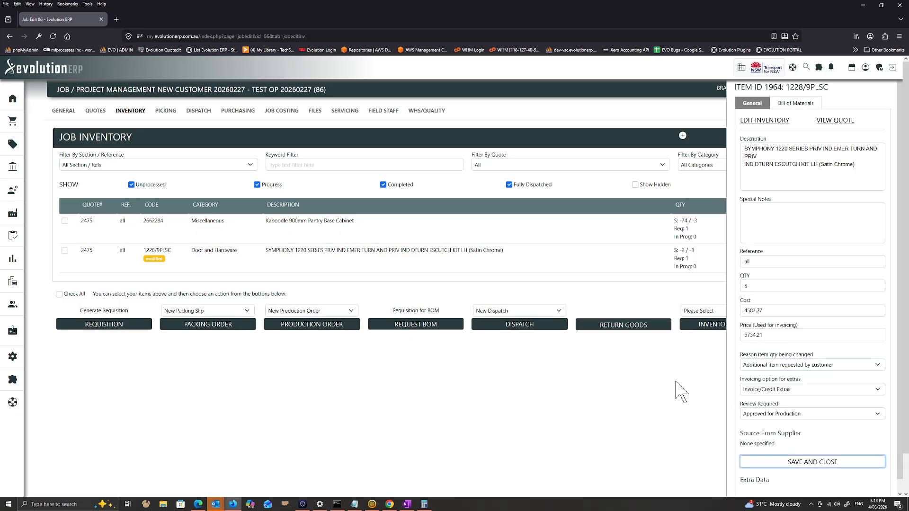
Reload the job's costing page and start another text based final invoice
left_click(281, 112)
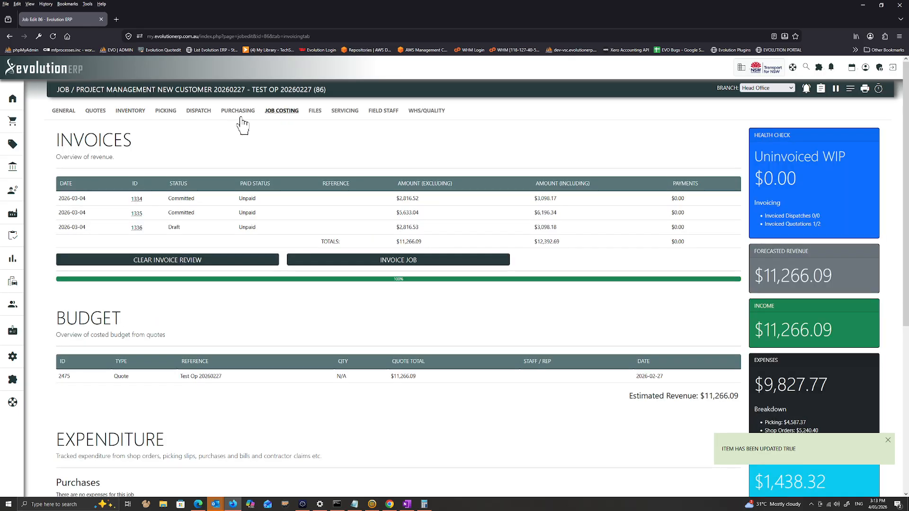
right_click(713, 117)
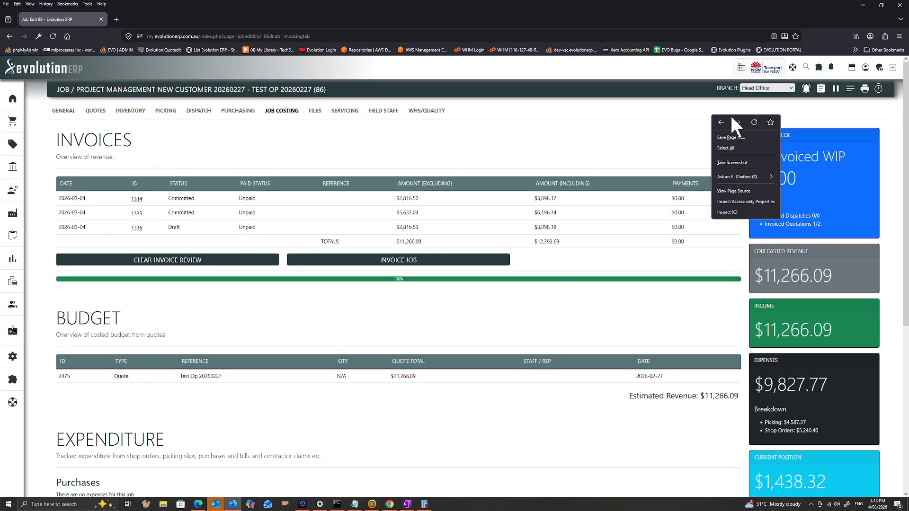
left_click(754, 122)
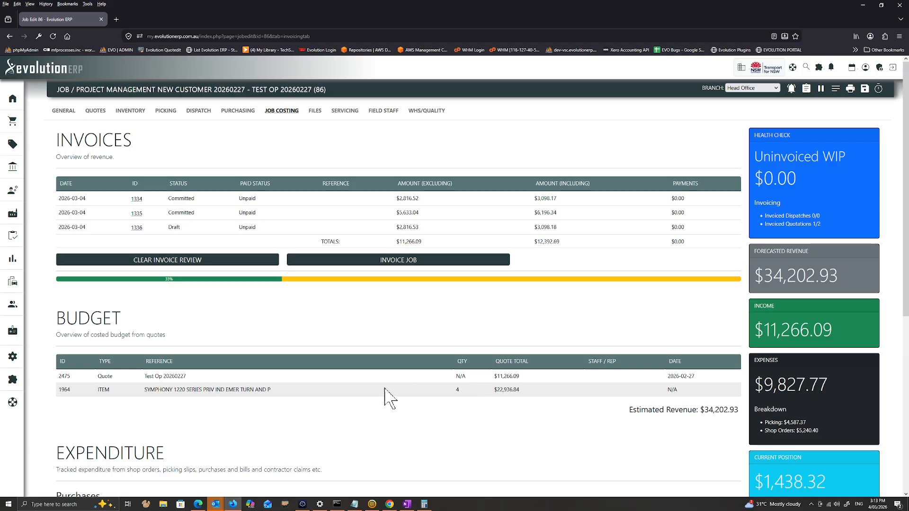
left_click(415, 261)
left_click(301, 137)
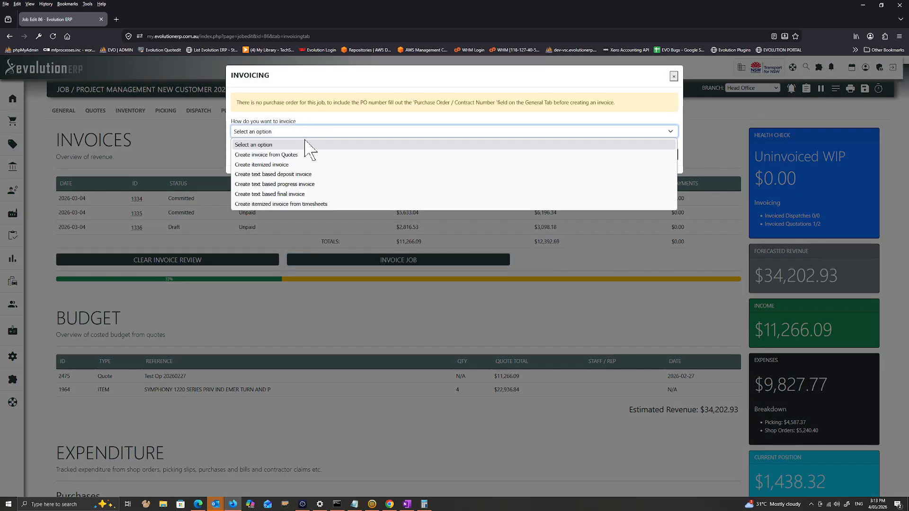
left_click(309, 203)
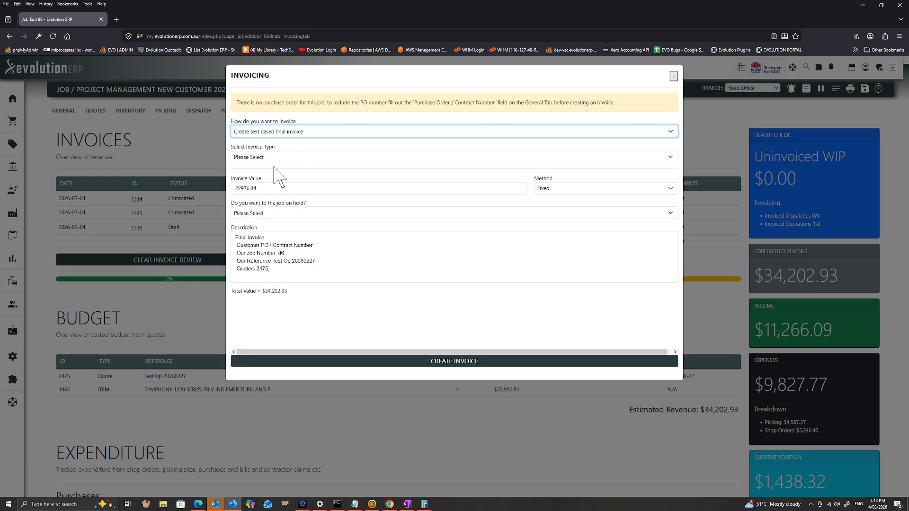
Create the final invoice as type 2 - Construction, choosing Yes to put the job on hold
left_click(272, 165)
left_click(274, 159)
left_click(280, 189)
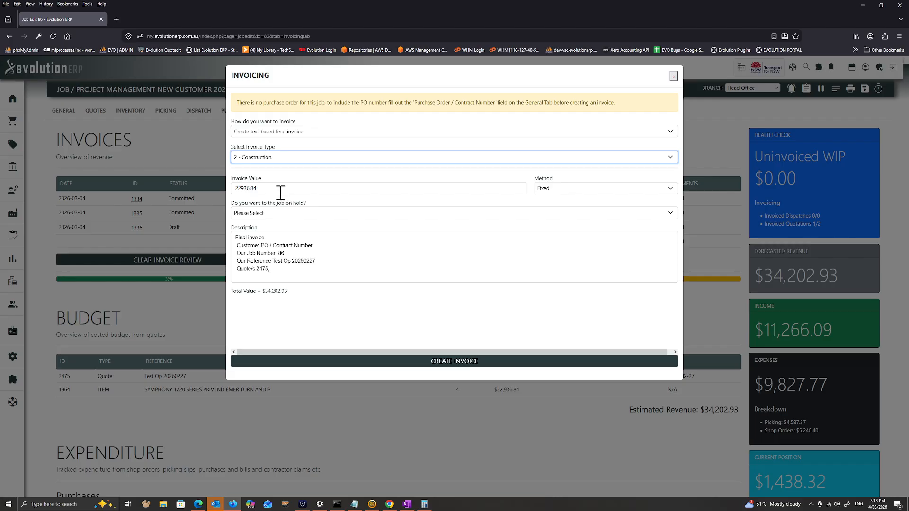
left_click(280, 214)
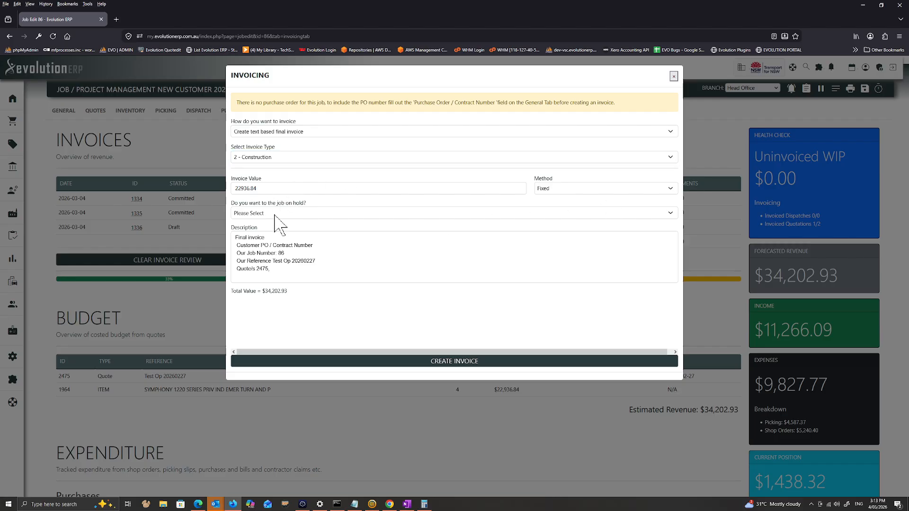
left_click(276, 239)
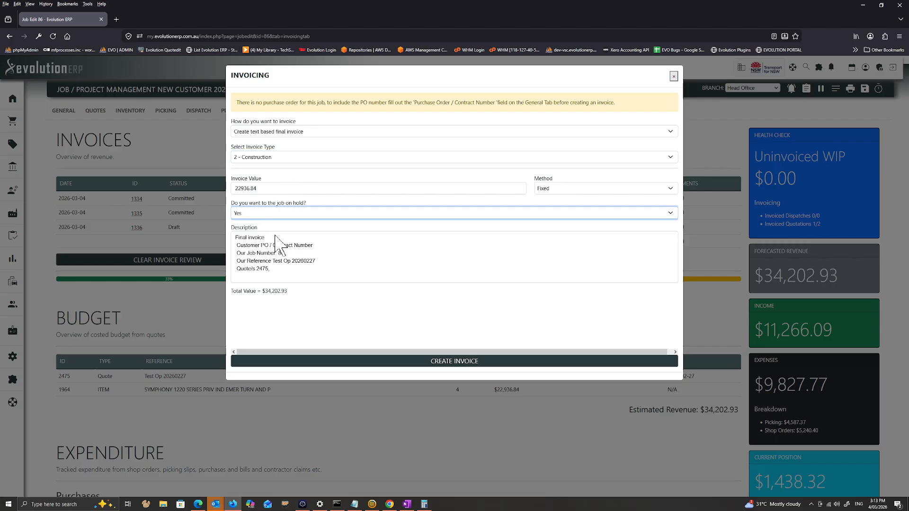
left_click(474, 363)
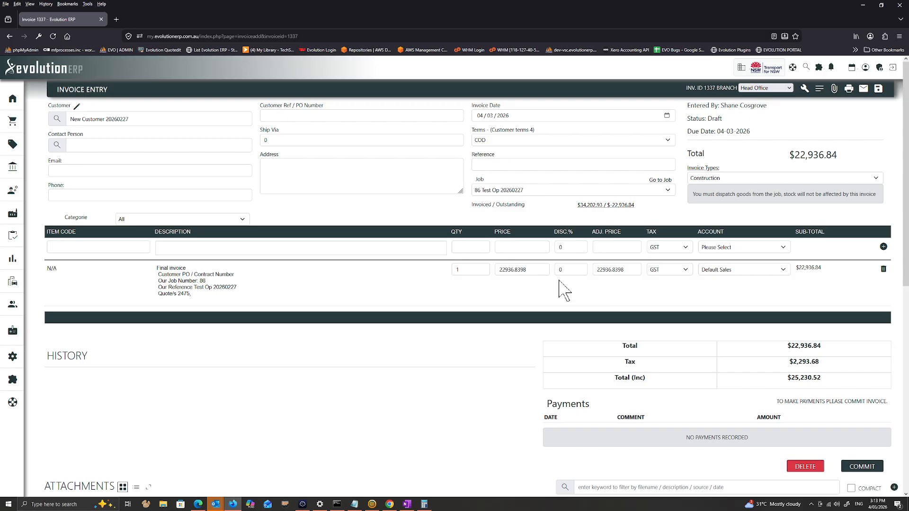
Commit the final invoice and return to the job's costing page
left_click(846, 467)
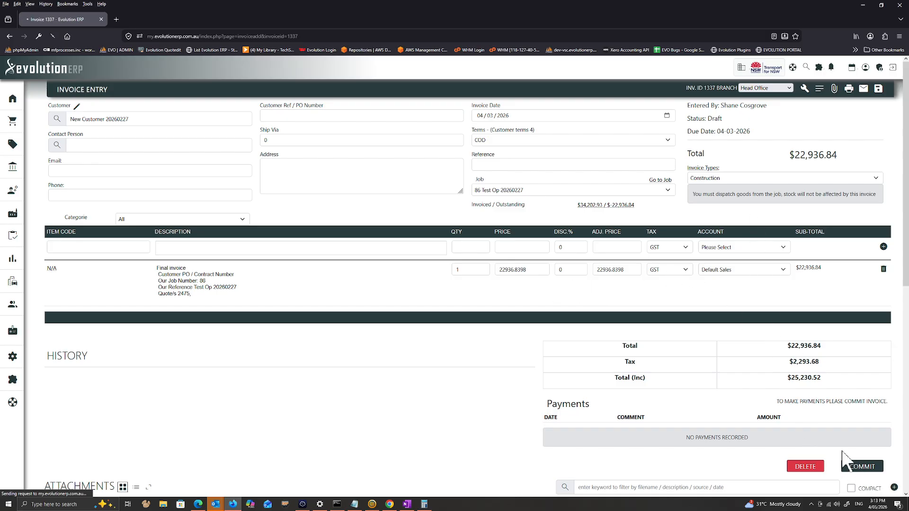
left_click(660, 180)
left_click(286, 112)
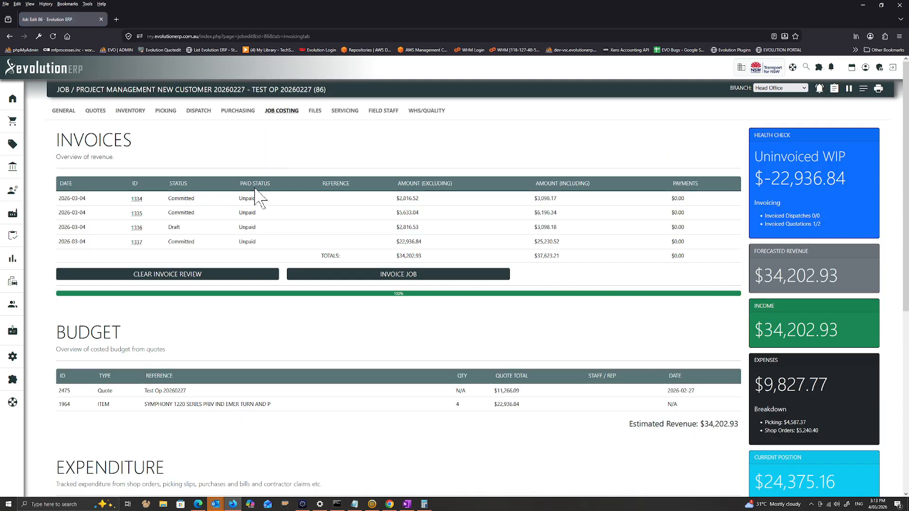
Try to close the job from its general page, dismissing the close job dialog
left_click(57, 114)
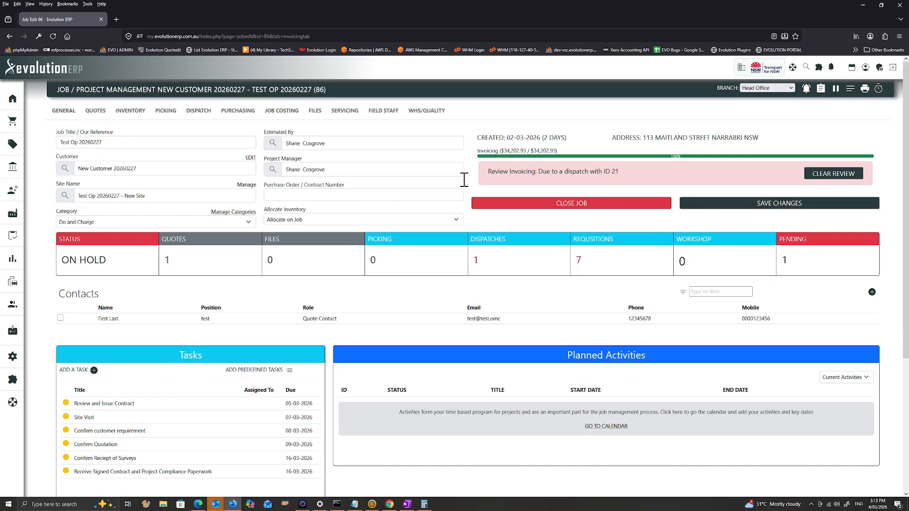
left_click(578, 201)
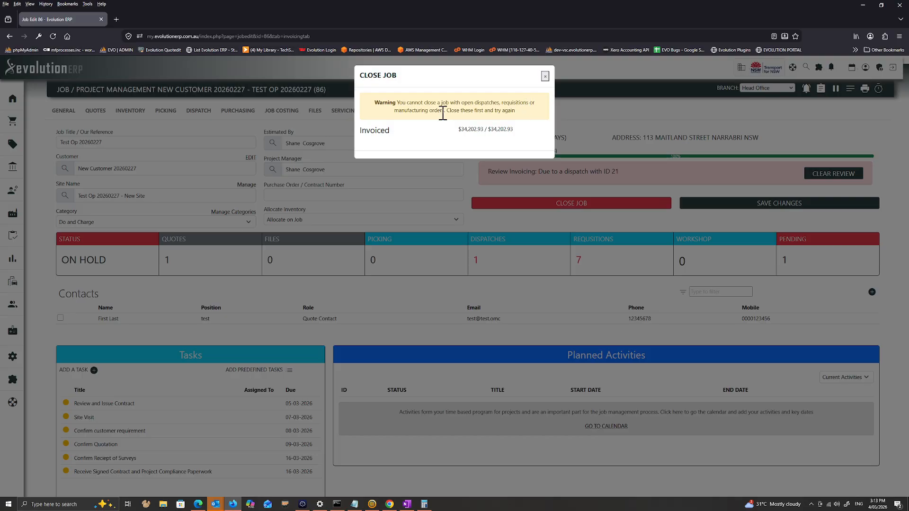
left_click(545, 76)
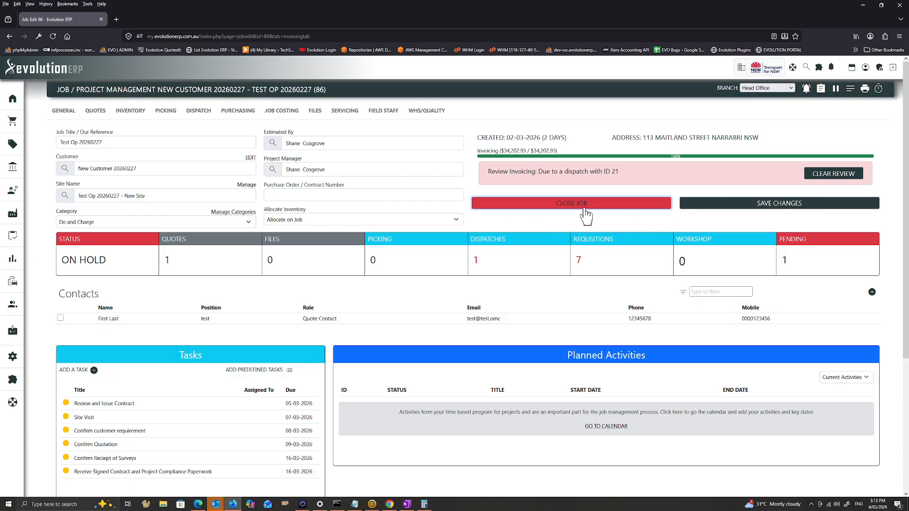
left_click(585, 214)
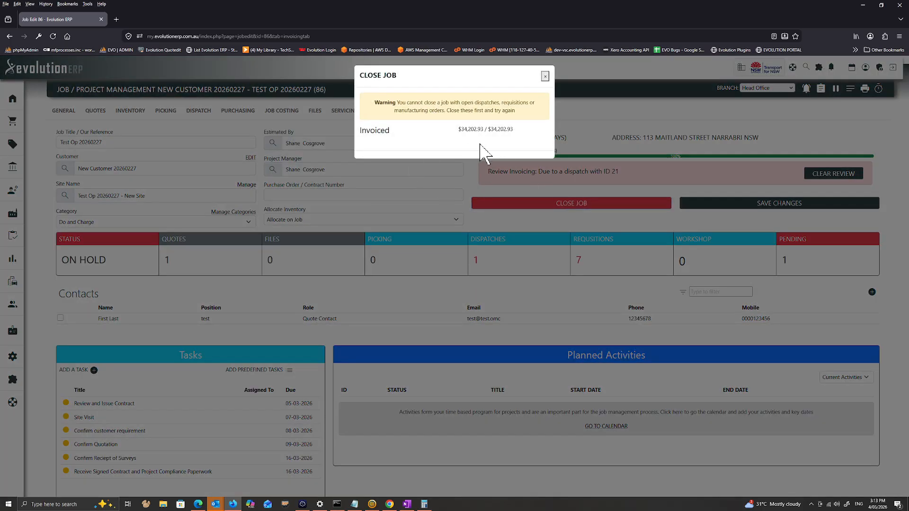
left_click(545, 76)
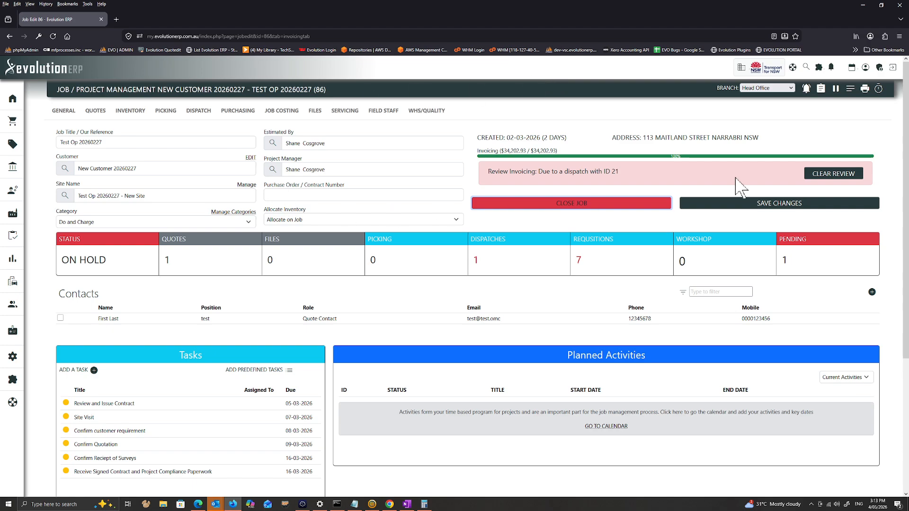